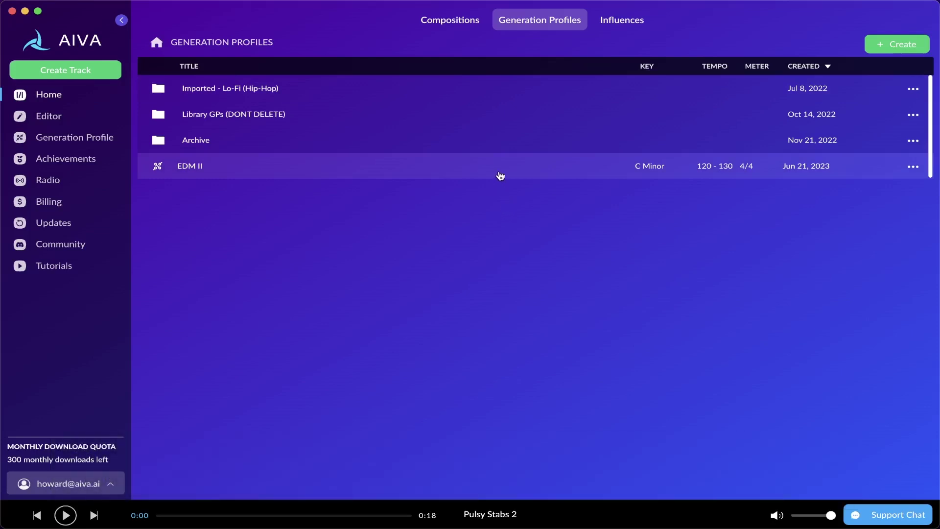
# Step: Open the EDM II generation profile and review its Chords and Bass layers, including Pulsy Stabs 2
pyautogui.click(500, 176)
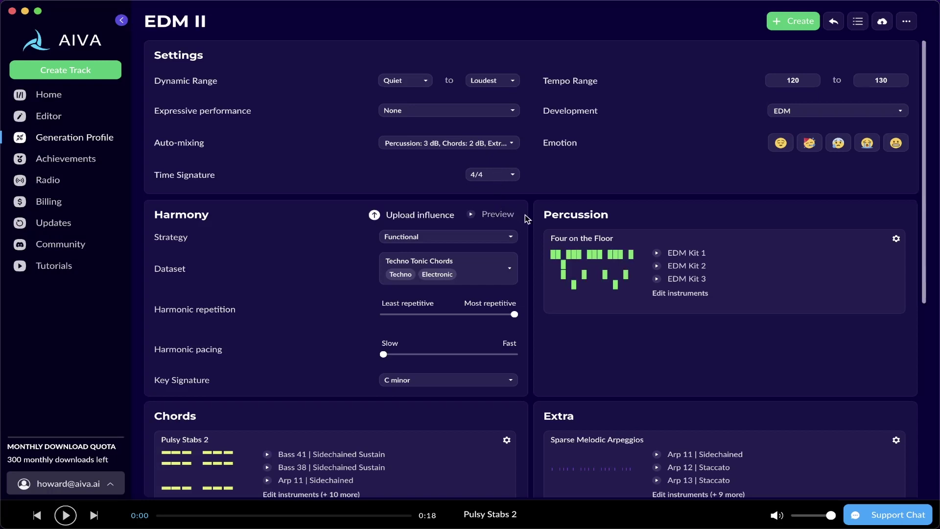
pyautogui.scroll(-5, 526, 217)
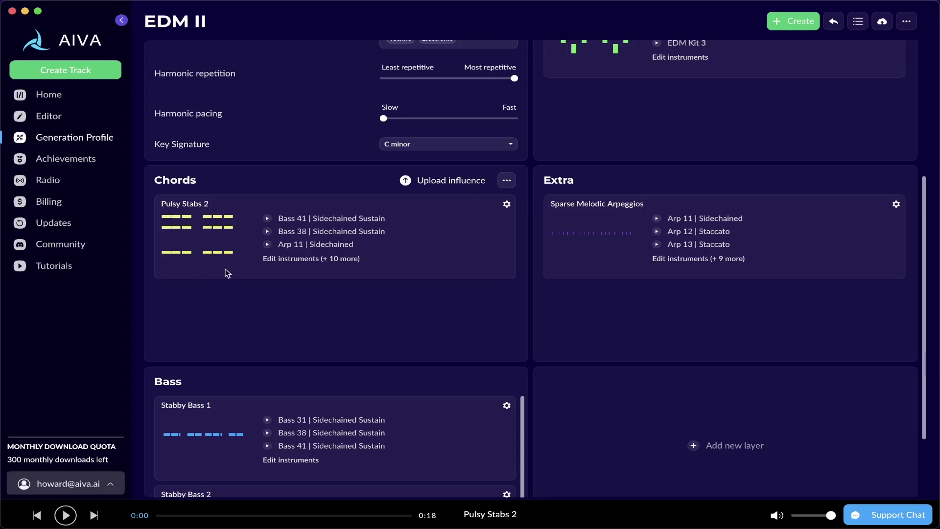
pyautogui.scroll(-1, 586, 287)
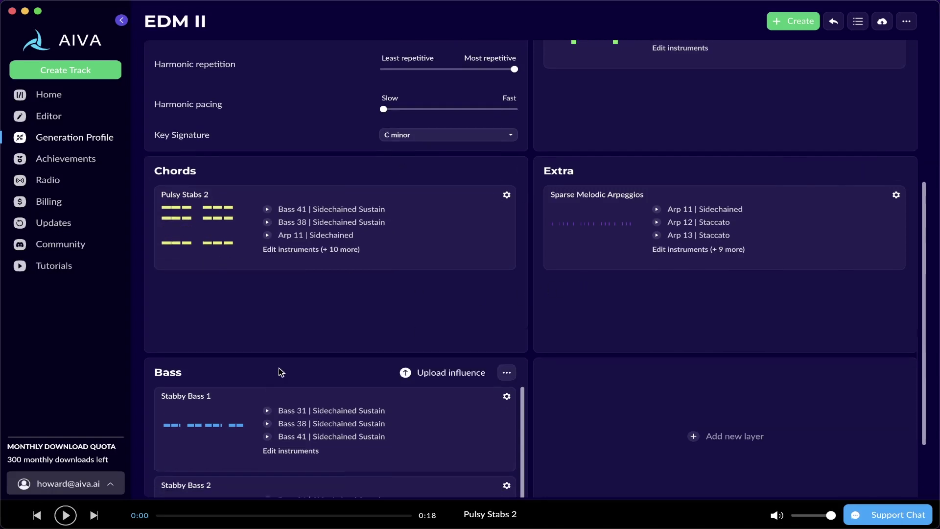
pyautogui.scroll(-5, 276, 377)
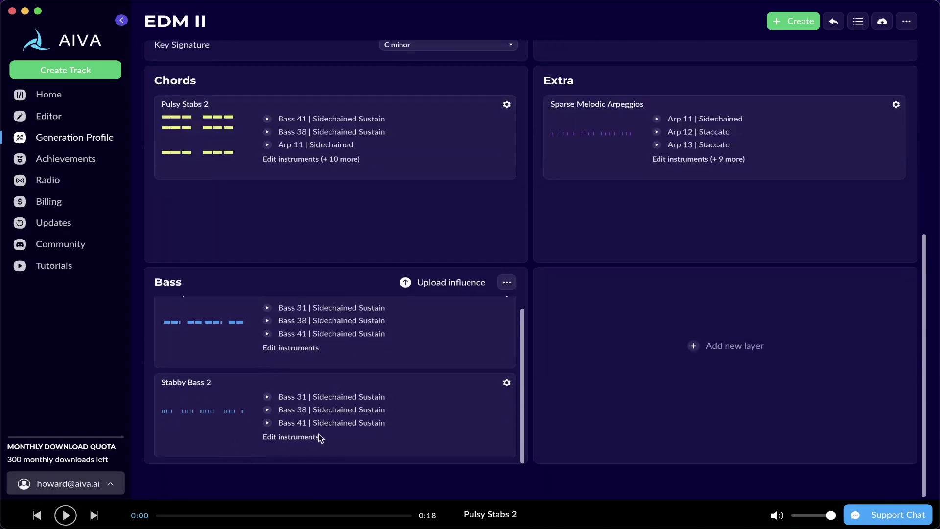
pyautogui.scroll(8, 321, 436)
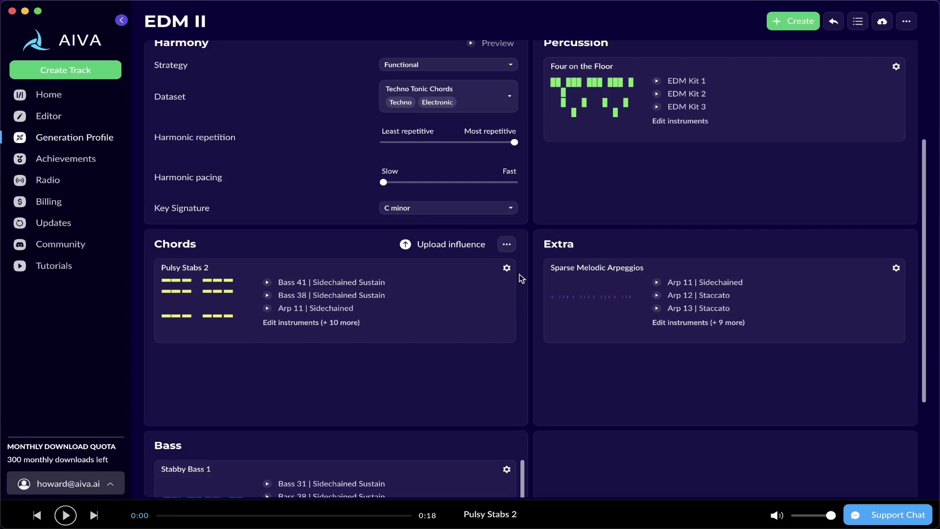
# Step: Browse the Chords layer's pack catalogue down to its Stabs section, then close it
pyautogui.click(507, 244)
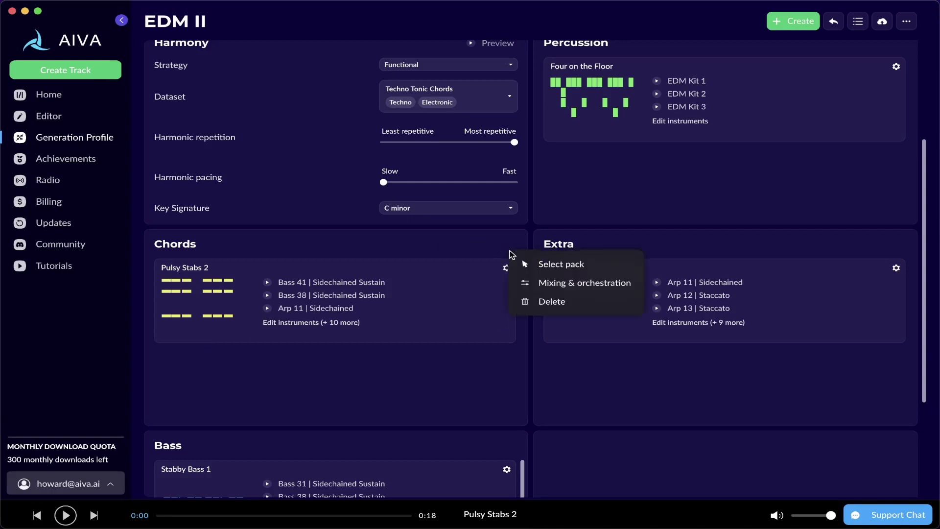
pyautogui.click(599, 266)
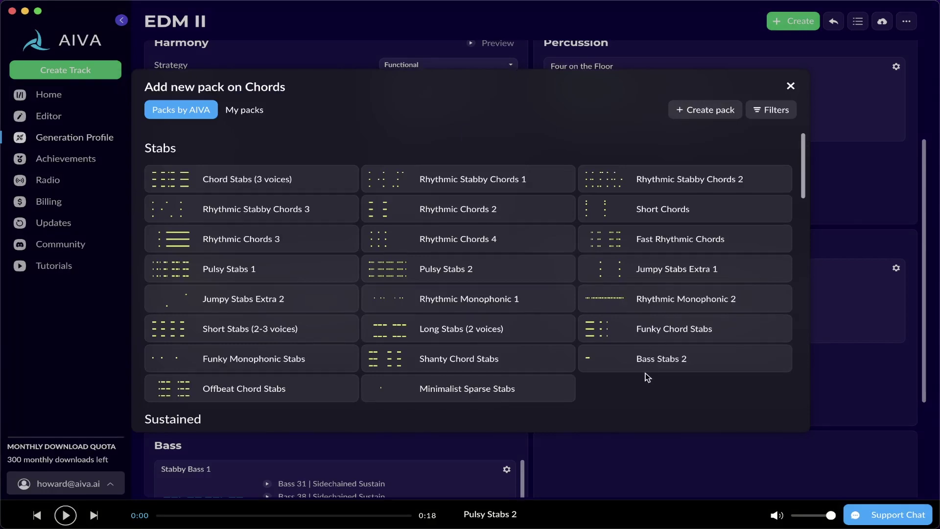
pyautogui.scroll(-6, 648, 377)
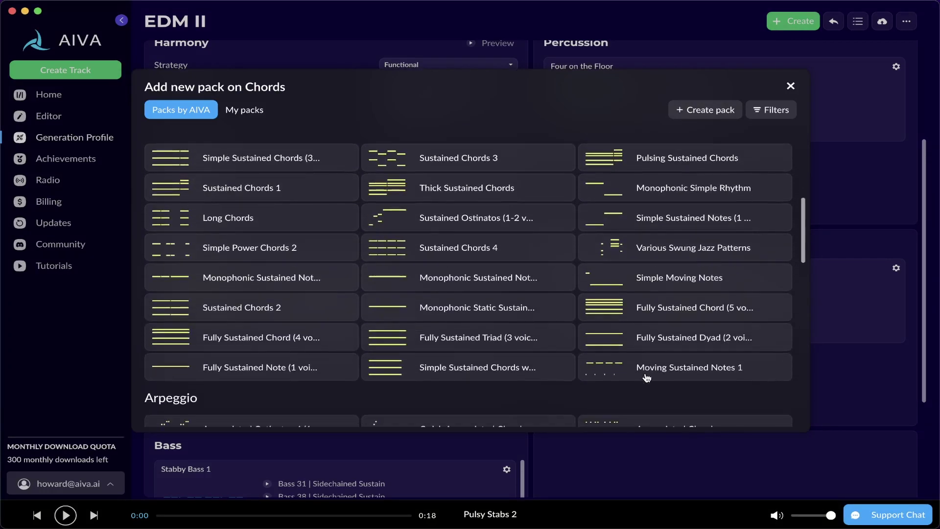
pyautogui.scroll(-4, 647, 378)
pyautogui.scroll(-4, 647, 377)
pyautogui.scroll(-2, 647, 377)
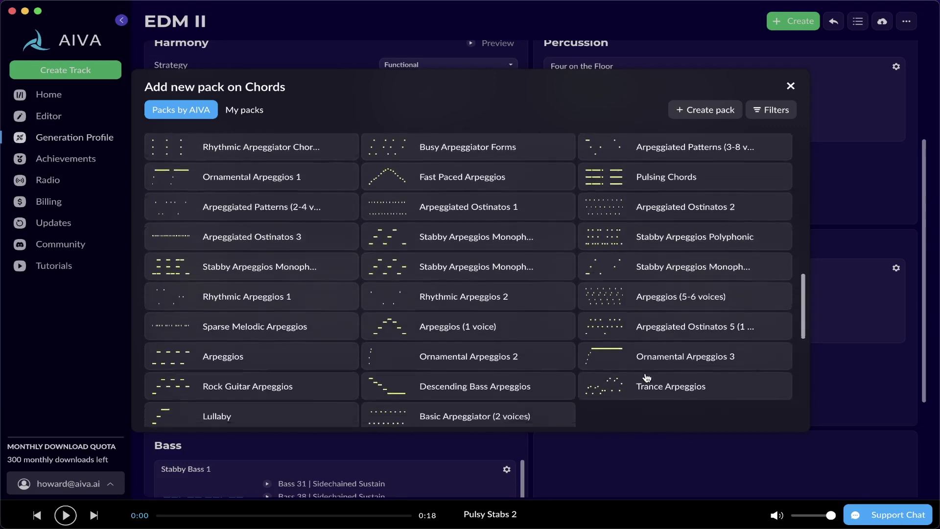
pyautogui.scroll(-5, 647, 377)
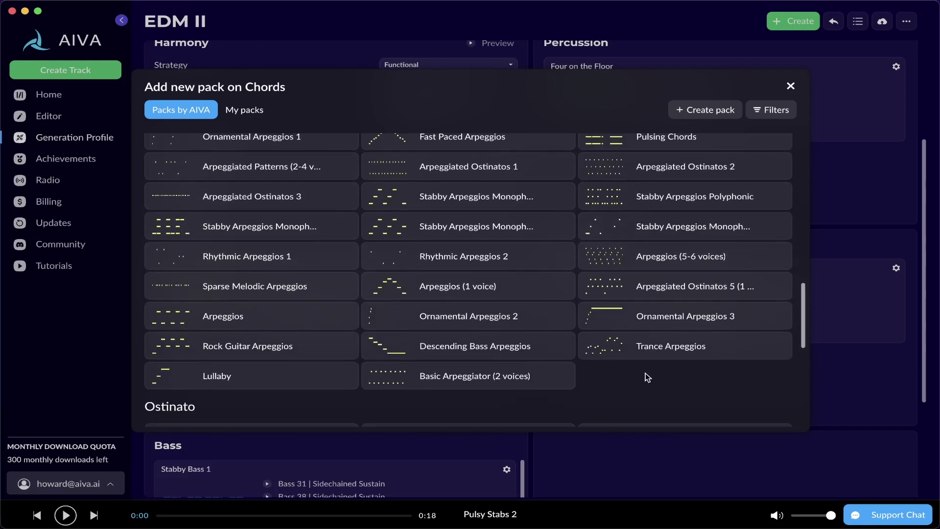
pyautogui.scroll(-1, 647, 377)
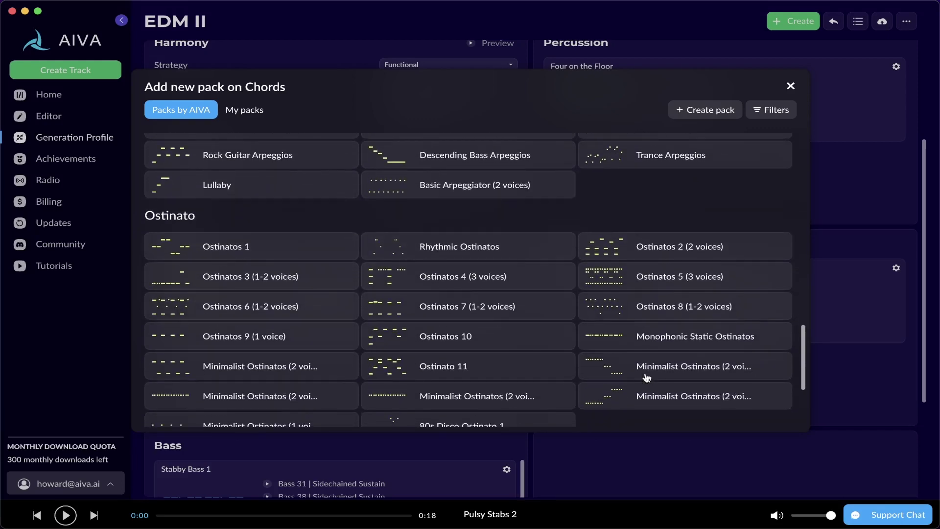
pyautogui.scroll(-5, 646, 378)
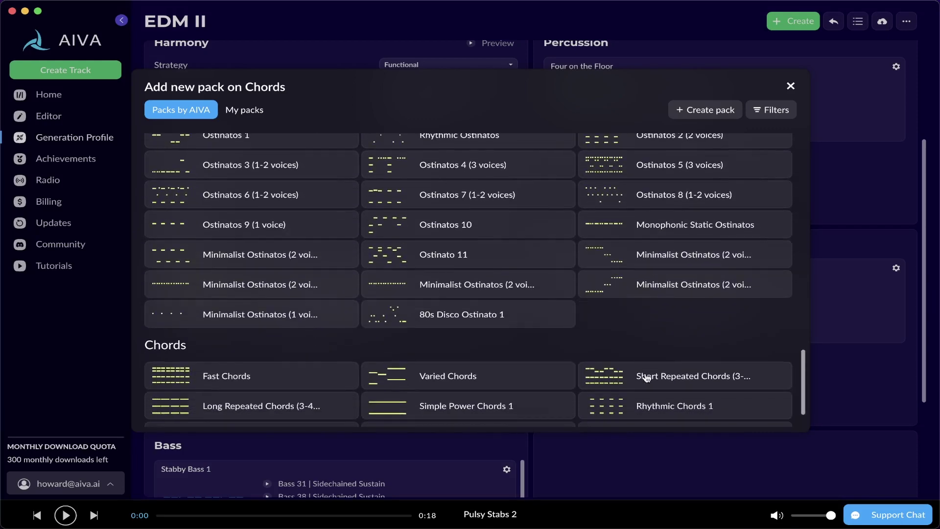
pyautogui.scroll(20, 646, 377)
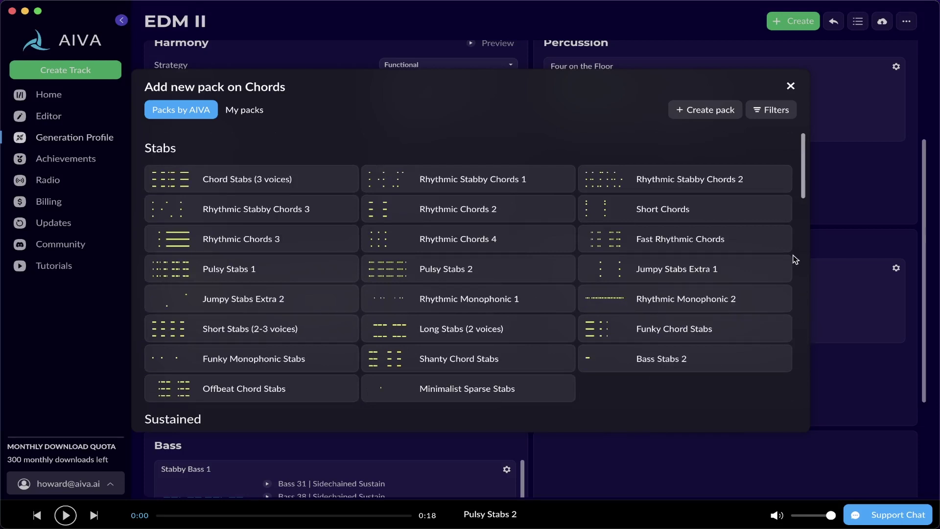
pyautogui.click(791, 86)
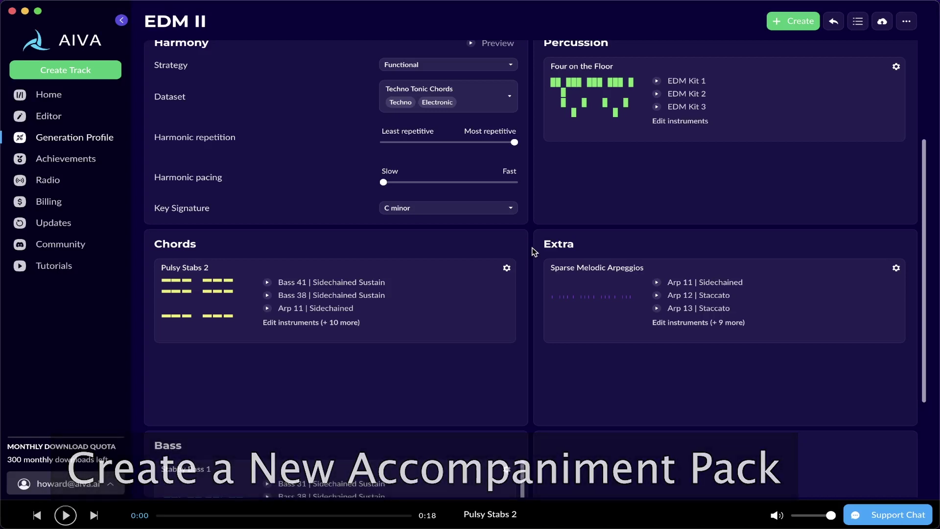
# Step: Add a new empty custom pack to the Chords layer and return to the EDM II profile
pyautogui.moveTo(522, 253)
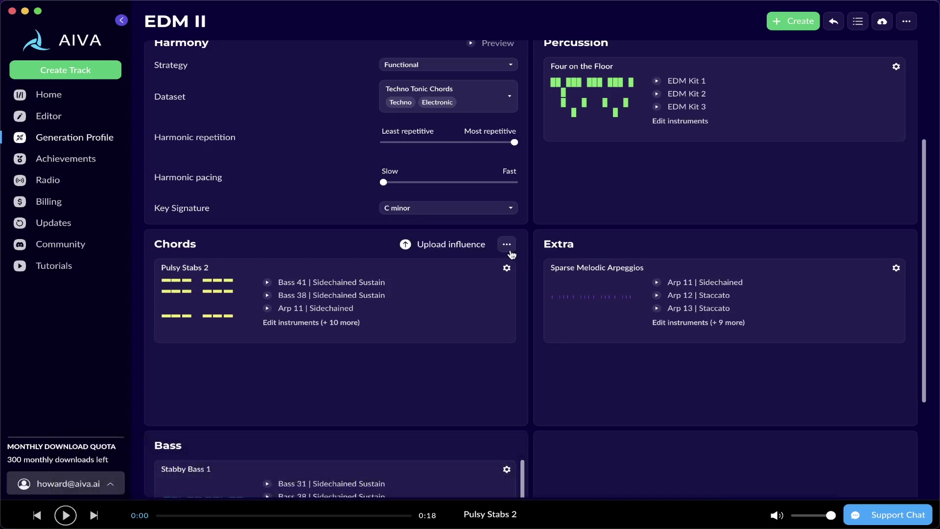
pyautogui.click(507, 245)
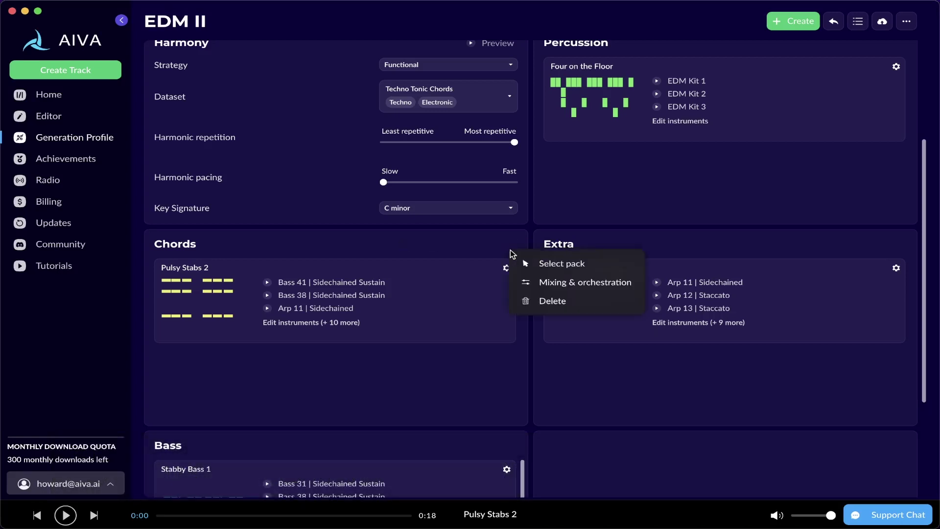
pyautogui.click(583, 266)
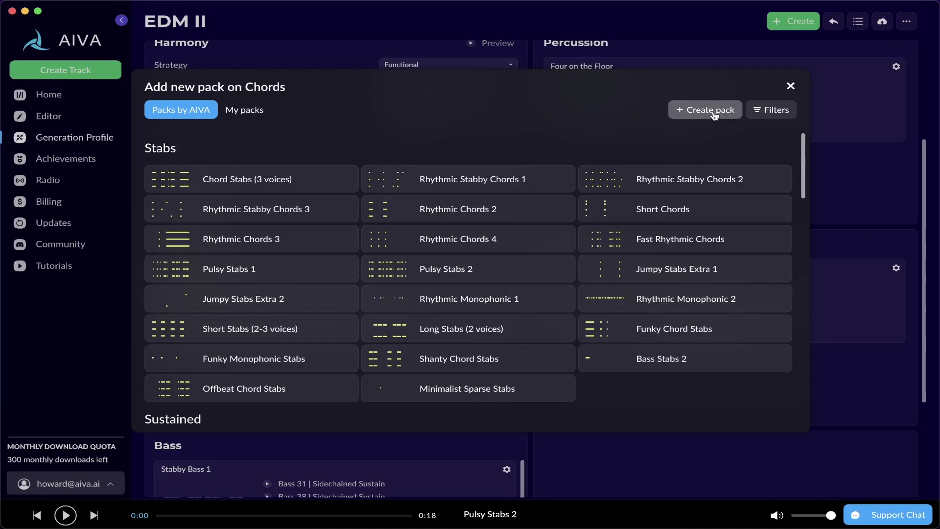
pyautogui.click(714, 114)
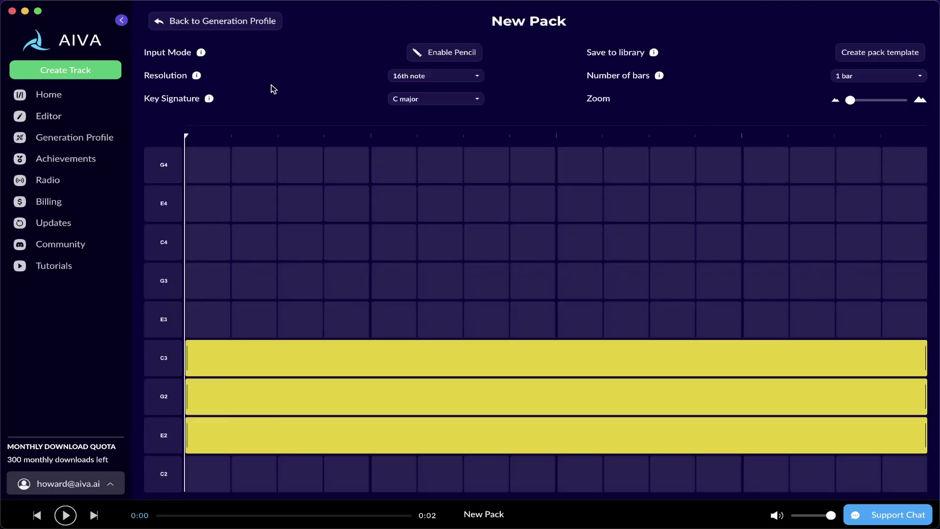
pyautogui.click(237, 23)
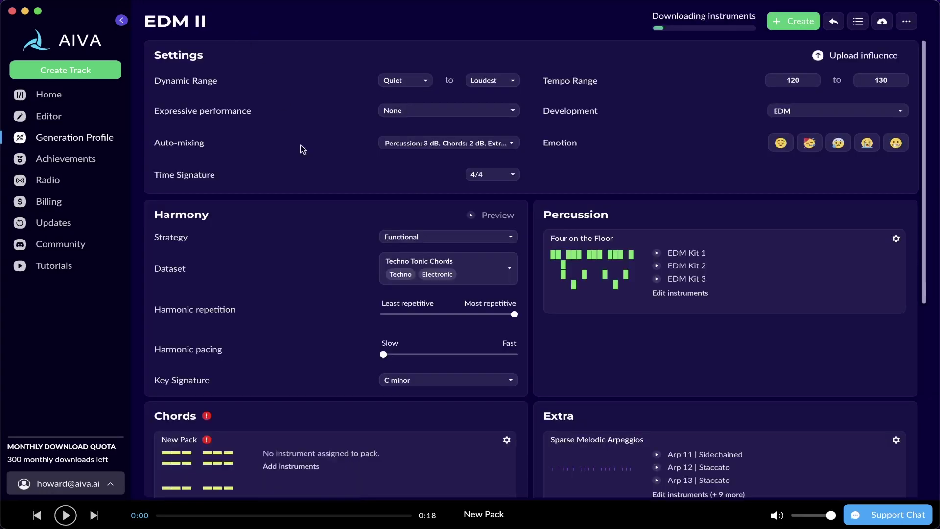
pyautogui.scroll(-4, 315, 214)
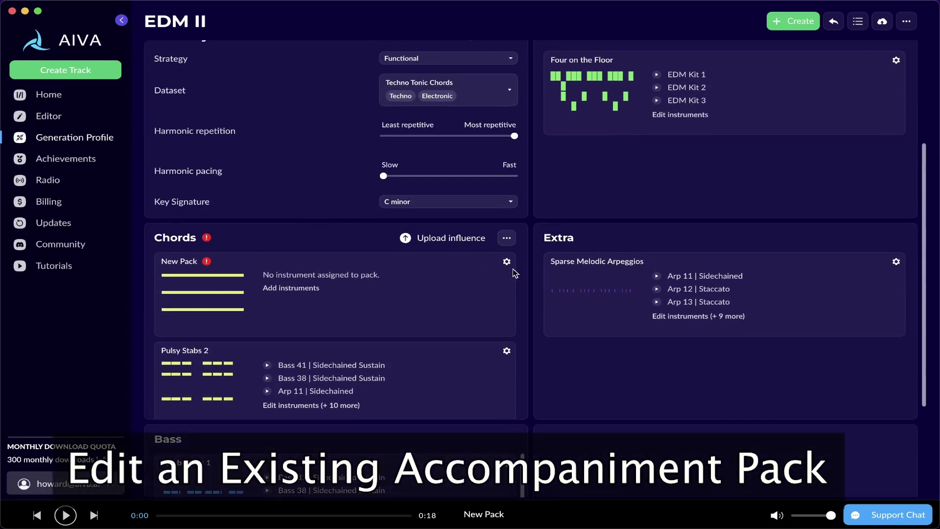
# Step: Open the Pulsy Stabs 2 pack in the accompaniment designer for editing
pyautogui.scroll(-2, 514, 273)
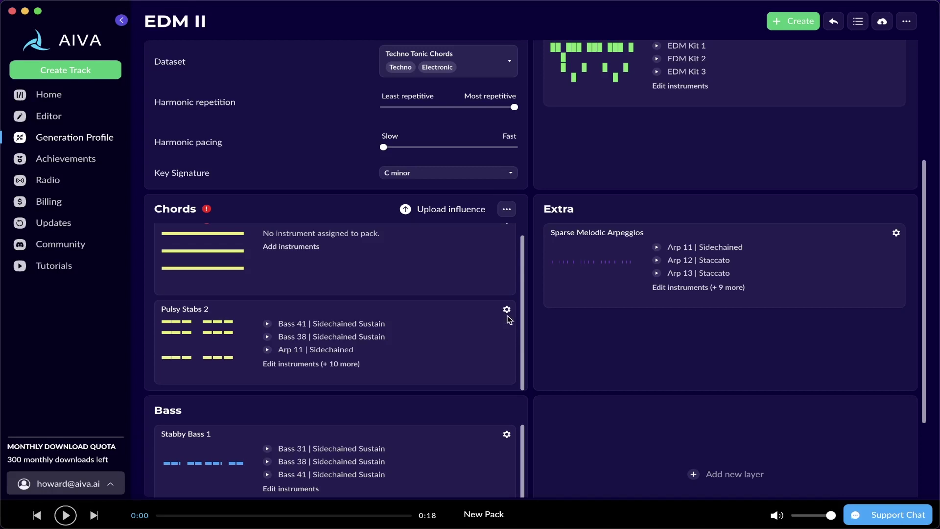
pyautogui.click(507, 309)
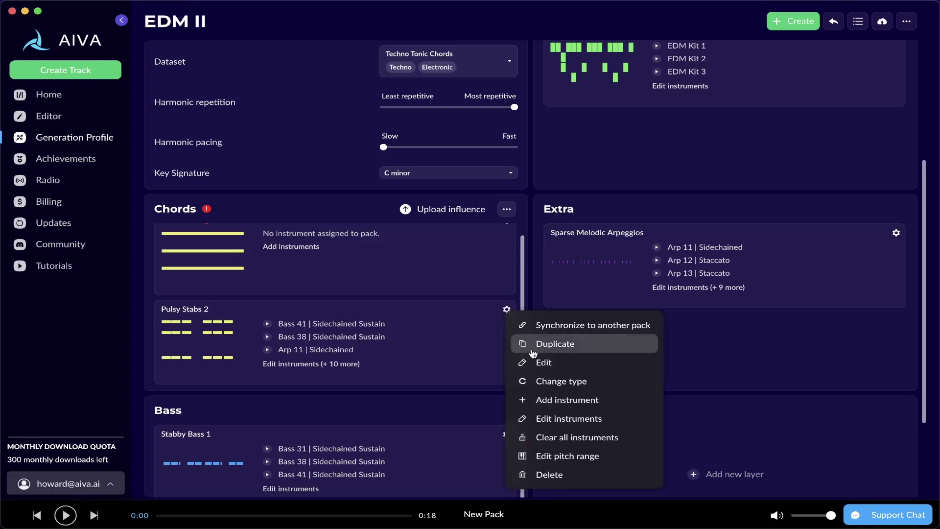
pyautogui.click(534, 365)
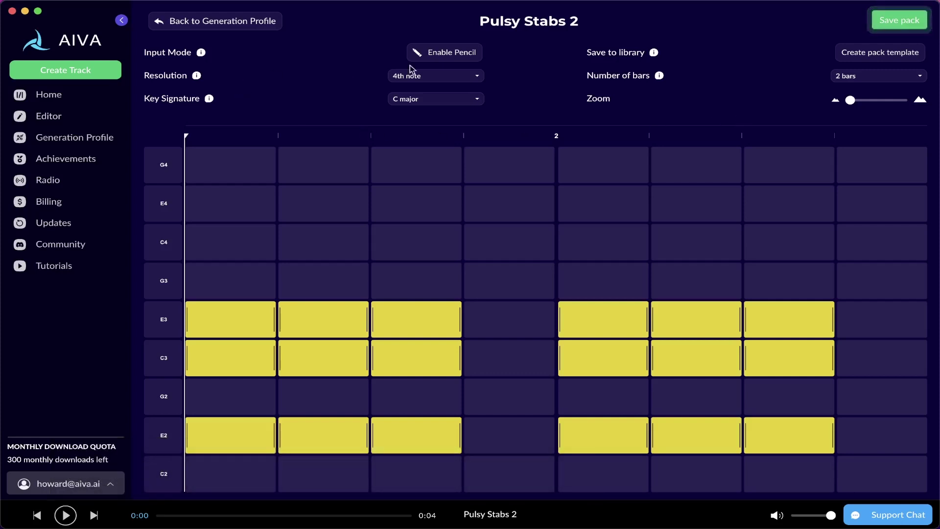
pyautogui.click(431, 76)
pyautogui.click(435, 87)
pyautogui.click(462, 81)
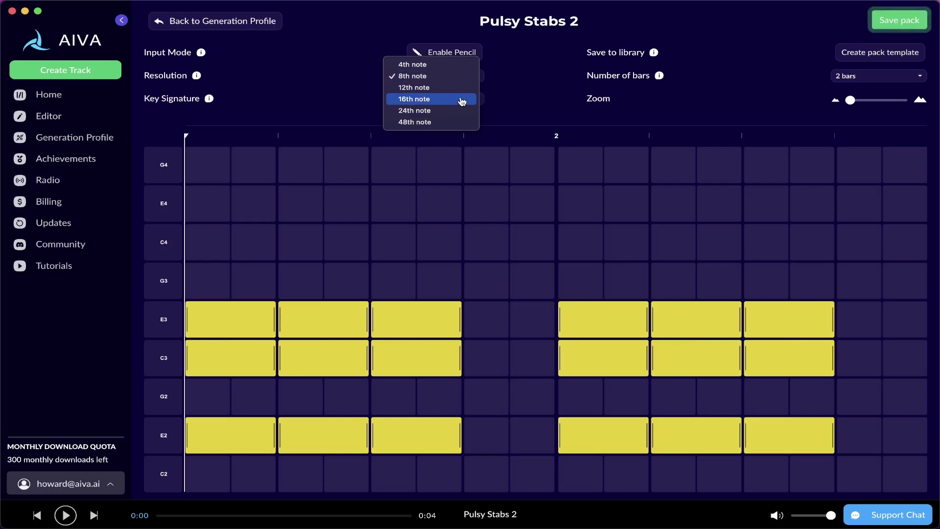
pyautogui.click(462, 101)
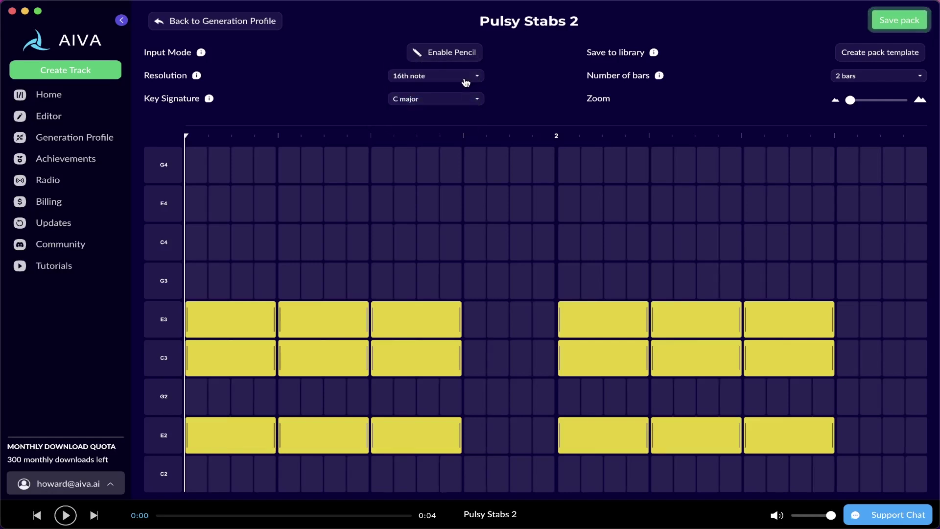
pyautogui.click(465, 78)
pyautogui.click(465, 44)
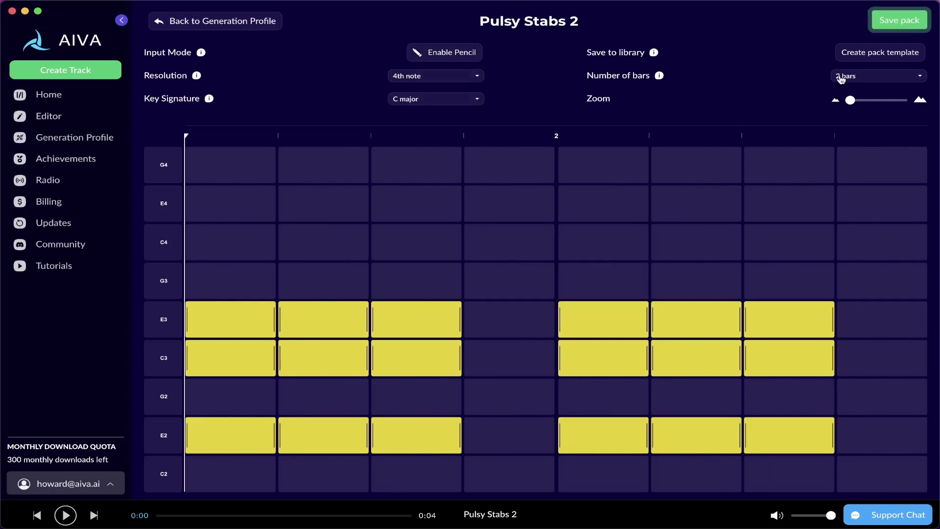
# Step: Check the pattern length choices, keeping Pulsy Stabs 2 at 2 bars
pyautogui.click(840, 79)
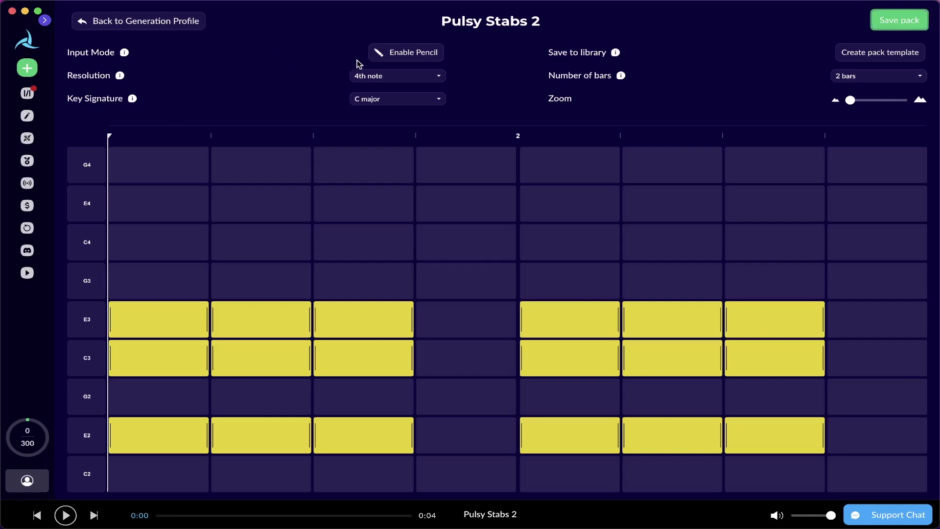
# Step: Draw E3, C3 and E2 notes into the empty fourth and eighth beats and lengthen them
pyautogui.click(410, 61)
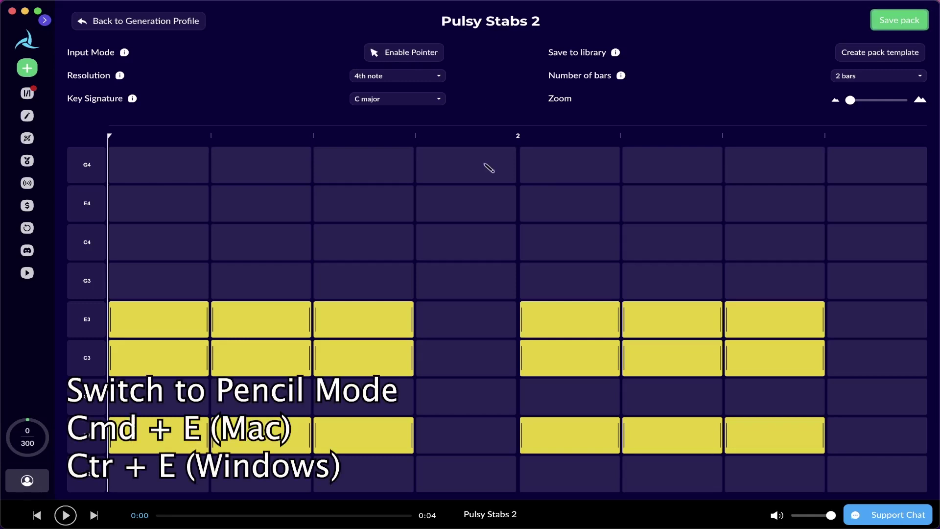
pyautogui.click(456, 317)
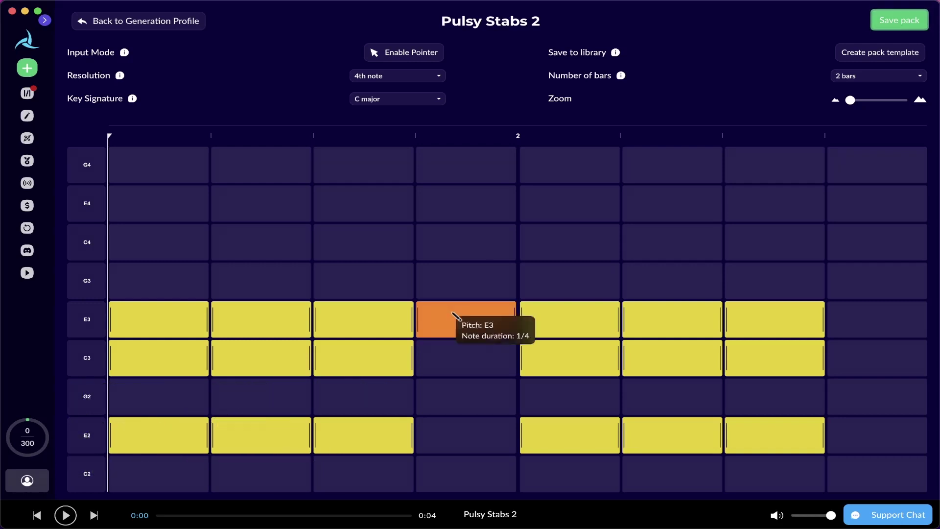
pyautogui.click(848, 326)
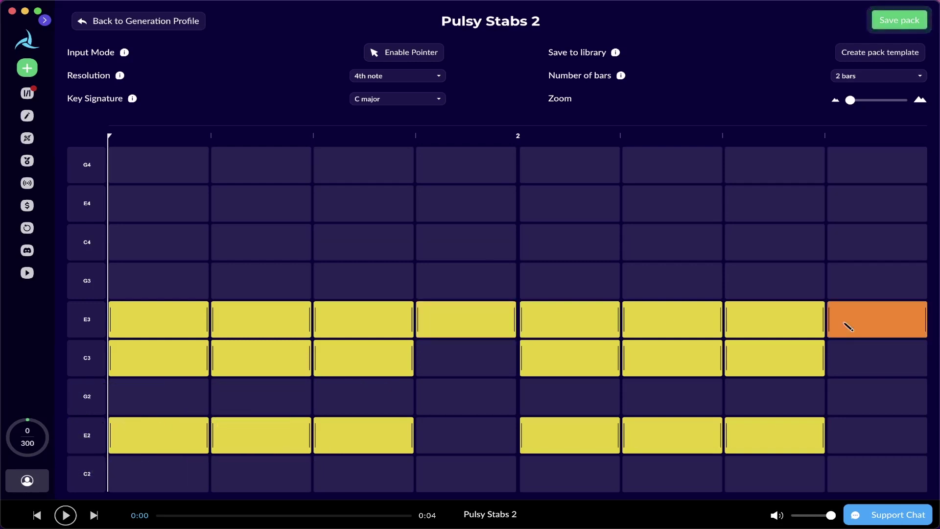
pyautogui.click(851, 361)
pyautogui.click(861, 440)
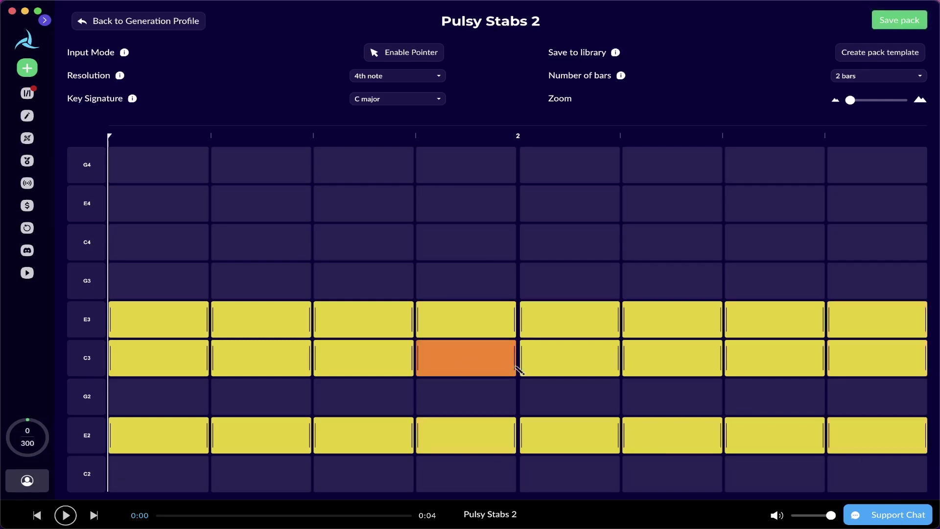
pyautogui.moveTo(517, 364); pyautogui.dragTo(477, 355)
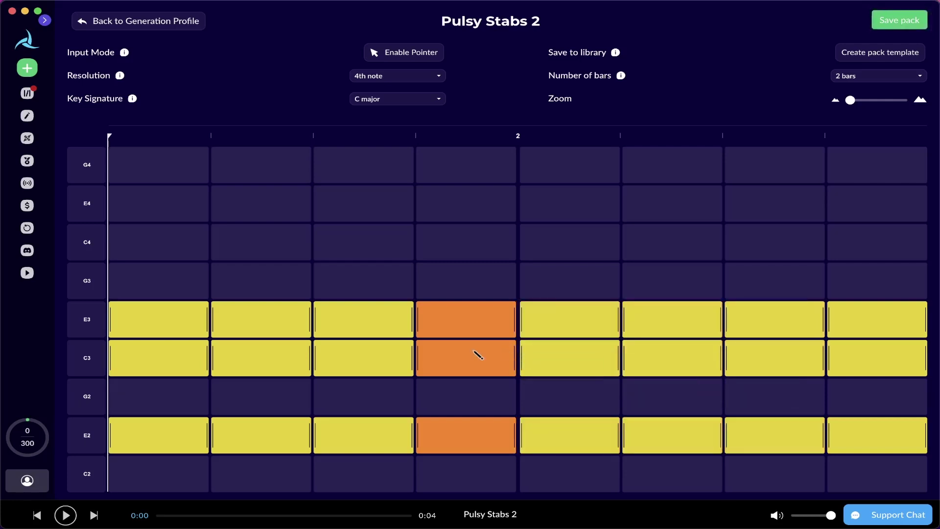
# Step: Delete C3 and E3 from beat 3 and C3 and E2 from beat 4
pyautogui.click(423, 62)
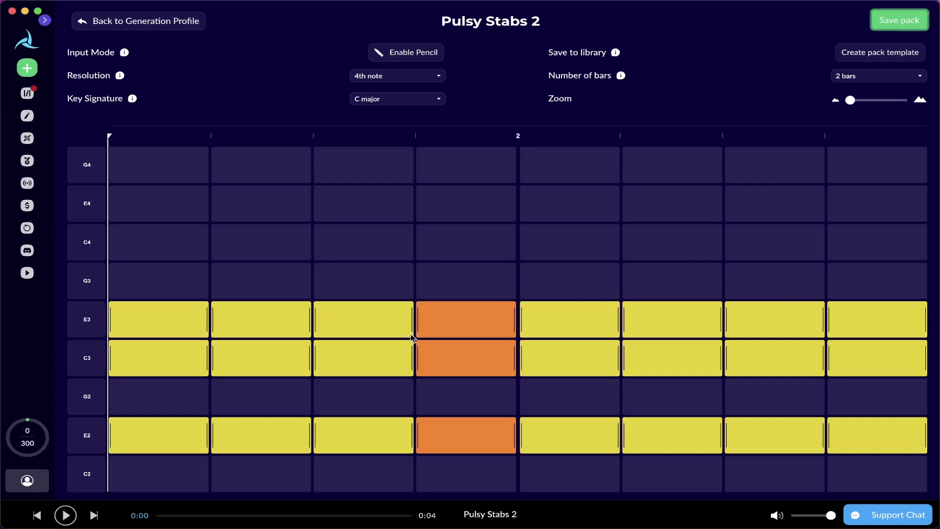
pyautogui.click(390, 429)
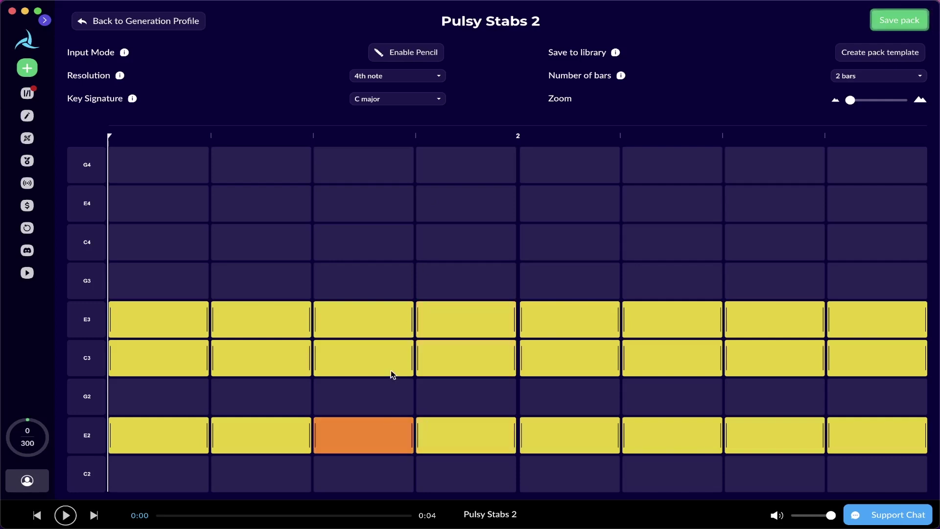
pyautogui.click(389, 362)
pyautogui.click(389, 363)
pyautogui.click(390, 330)
pyautogui.click(391, 330)
pyautogui.click(433, 364)
pyautogui.click(434, 364)
pyautogui.click(457, 434)
pyautogui.click(457, 435)
# Step: Delete C3 and E2 from beat 7 and C3 and E3 from beat 8
pyautogui.click(808, 349)
pyautogui.click(807, 350)
pyautogui.click(800, 428)
pyautogui.click(800, 428)
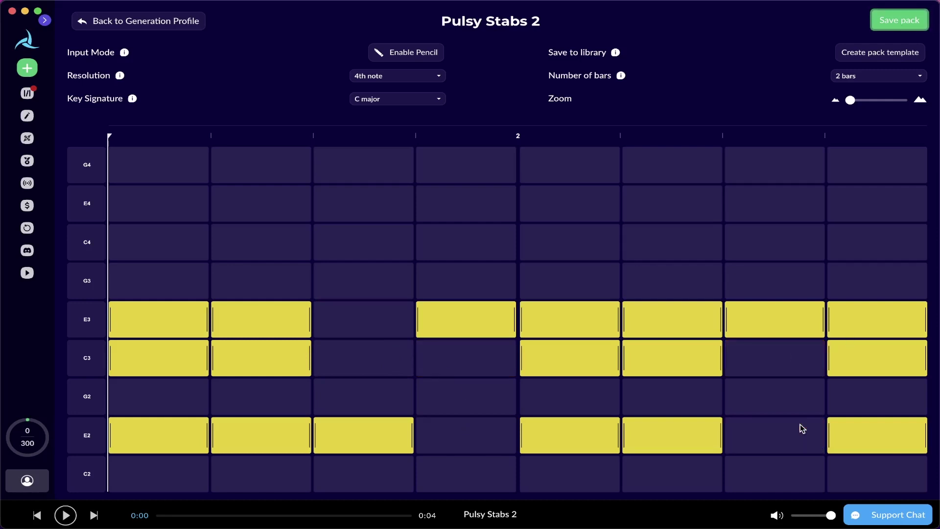
pyautogui.click(897, 353)
pyautogui.click(898, 353)
pyautogui.click(888, 325)
pyautogui.click(888, 325)
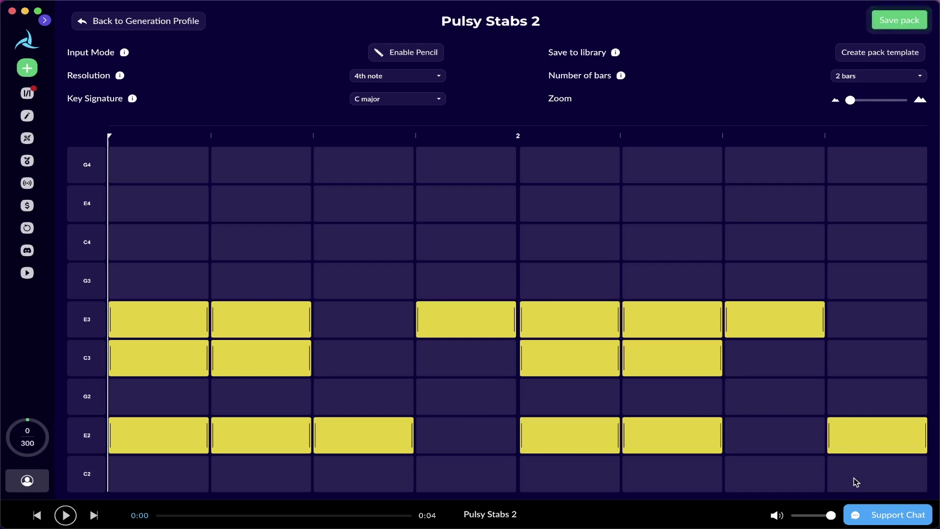
pyautogui.press('space')
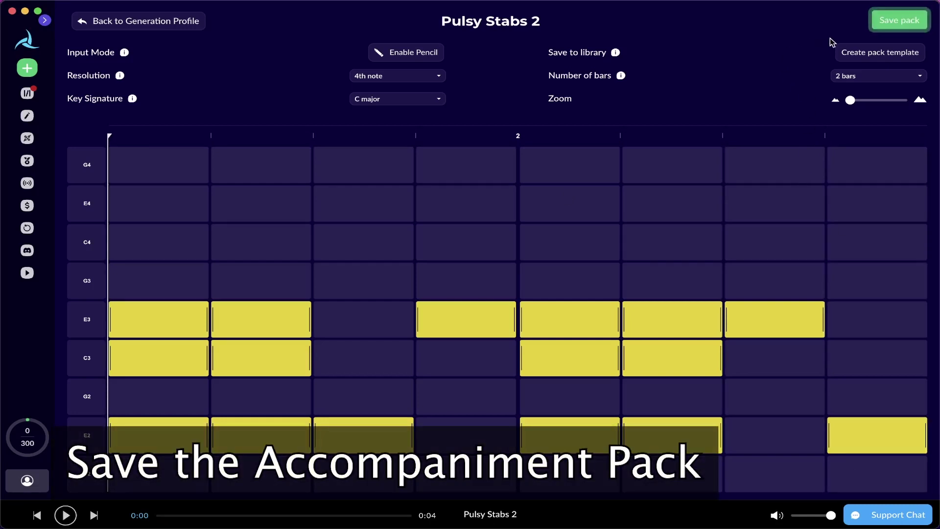
# Step: Save the edited Pulsy Stabs 2 pack
pyautogui.click(890, 30)
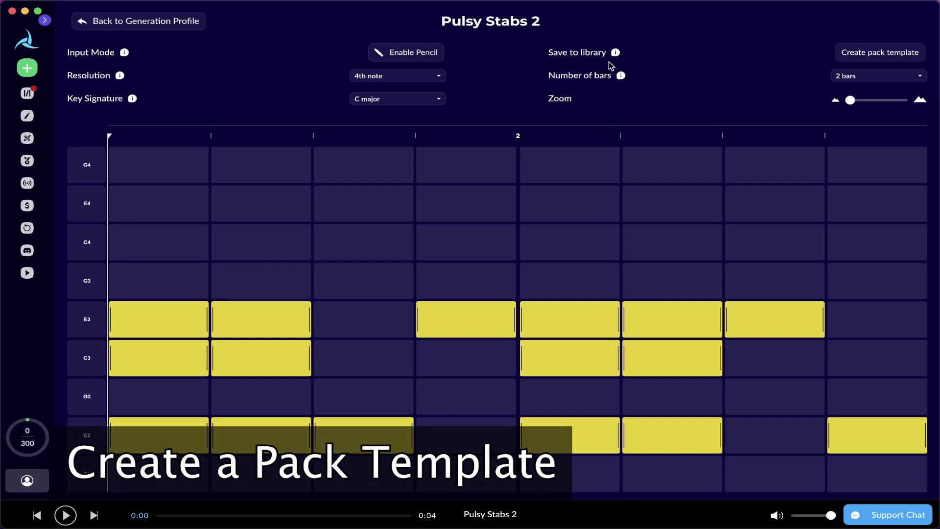
pyautogui.moveTo(616, 52)
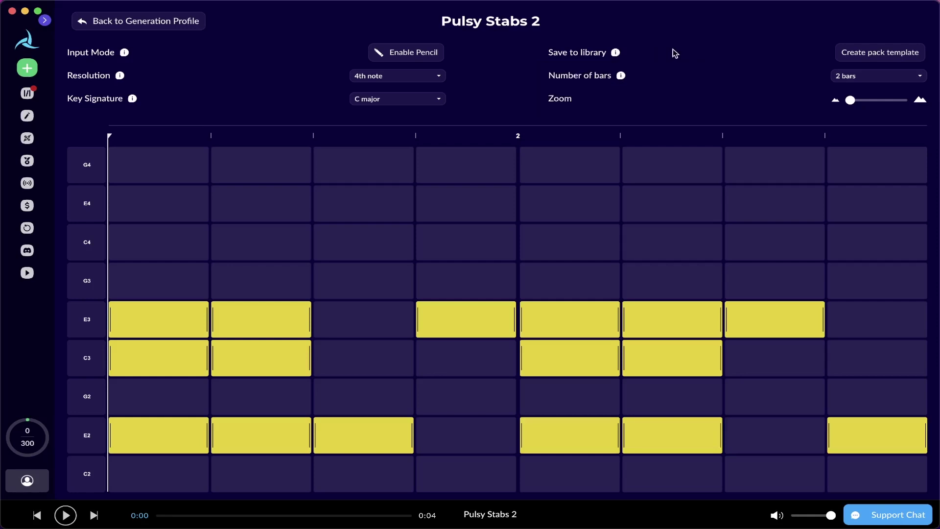
# Step: Create a template pack from it named 'Pulsy Stabs 2 - tutorial'
pyautogui.click(843, 59)
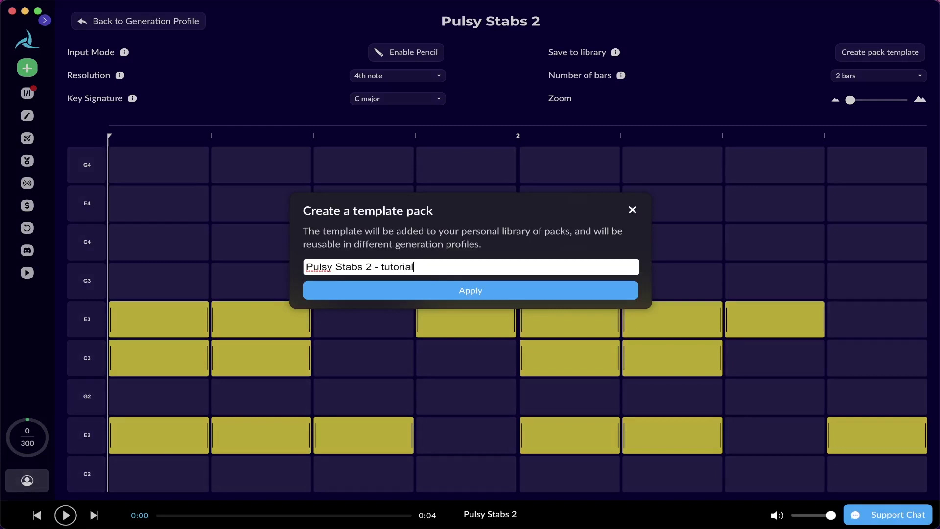
pyautogui.click(488, 294)
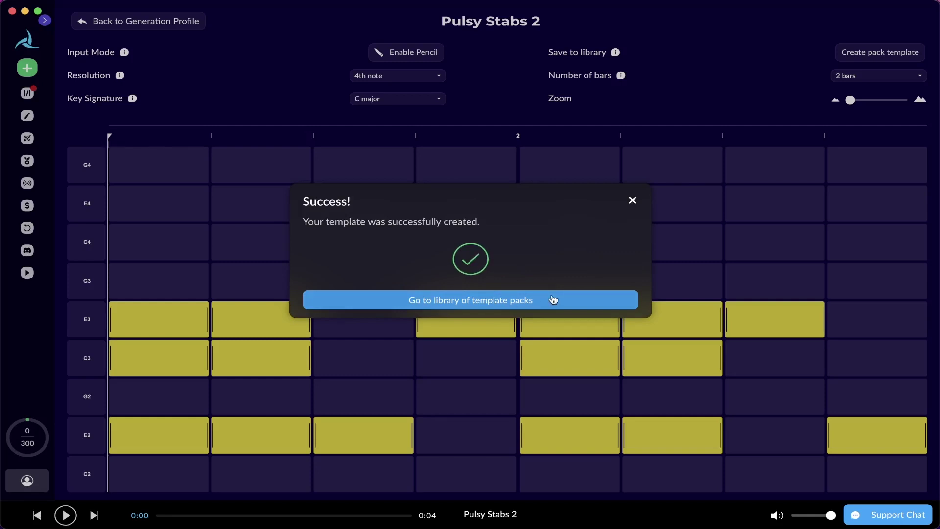
# Step: View the template pack library, then close it to return to the EDM II profile
pyautogui.click(578, 302)
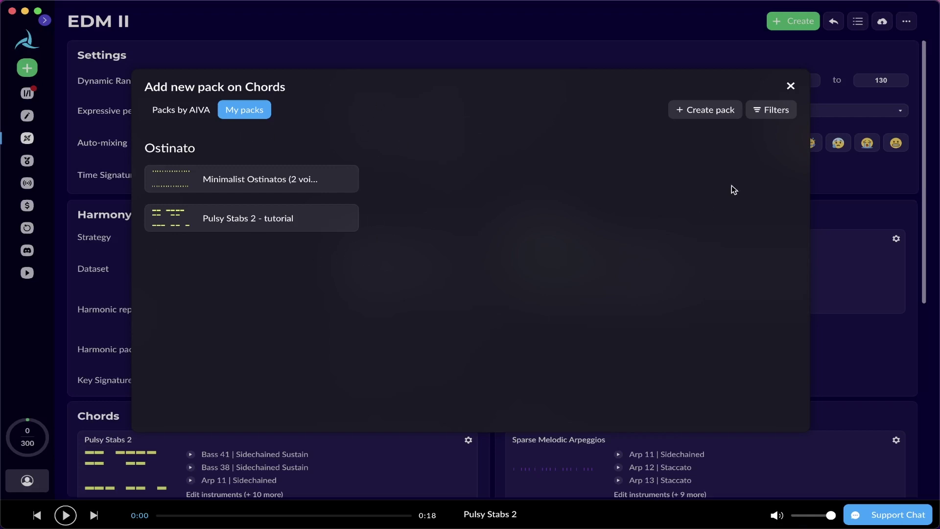
pyautogui.click(790, 87)
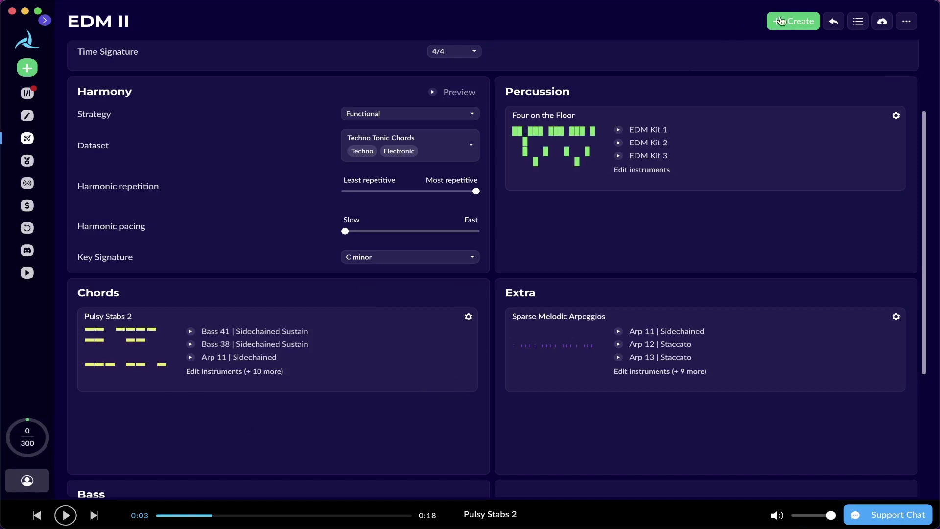
# Step: Generate New Composition #2617 from the EDM II profile, a 1:36 G# Minor track at 120 BPM
pyautogui.click(780, 21)
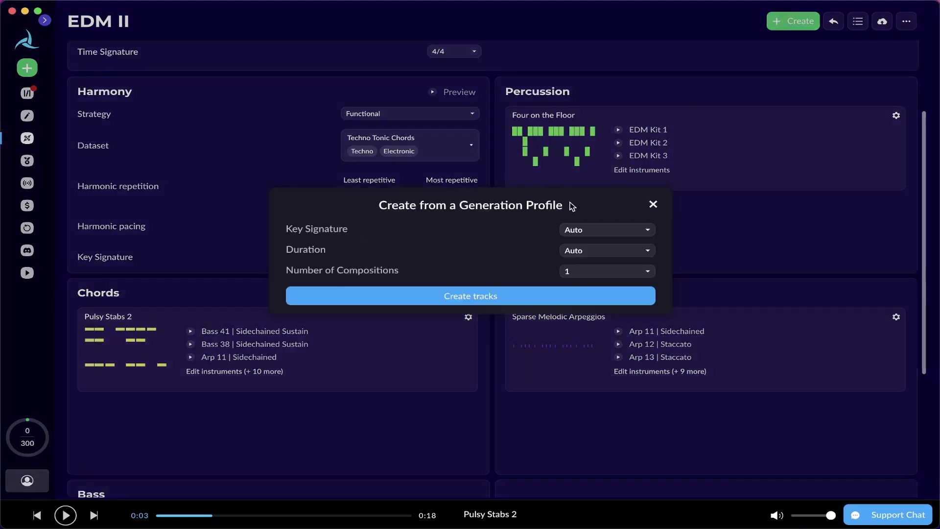
pyautogui.click(535, 296)
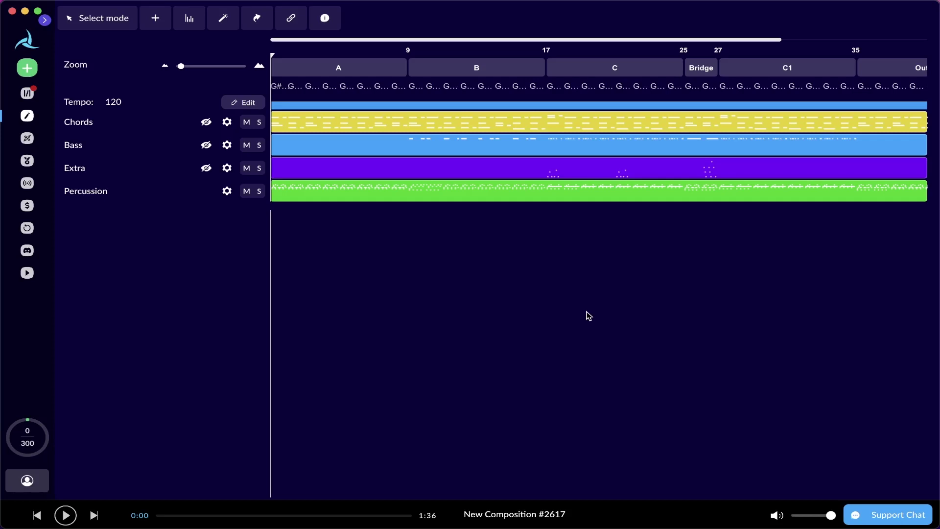
# Step: Show the Chords track's piano roll zoomed in and start playback of the composition
pyautogui.click(142, 126)
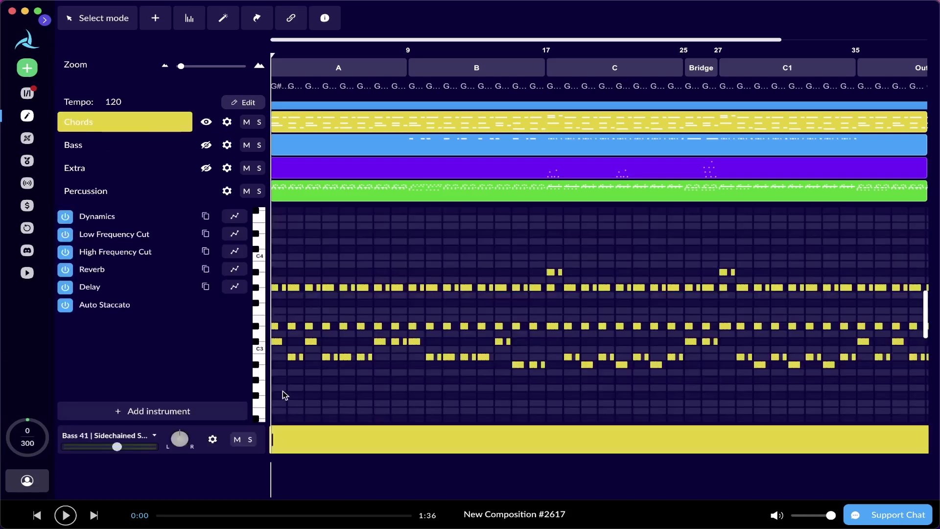
pyautogui.scroll(3, 283, 390)
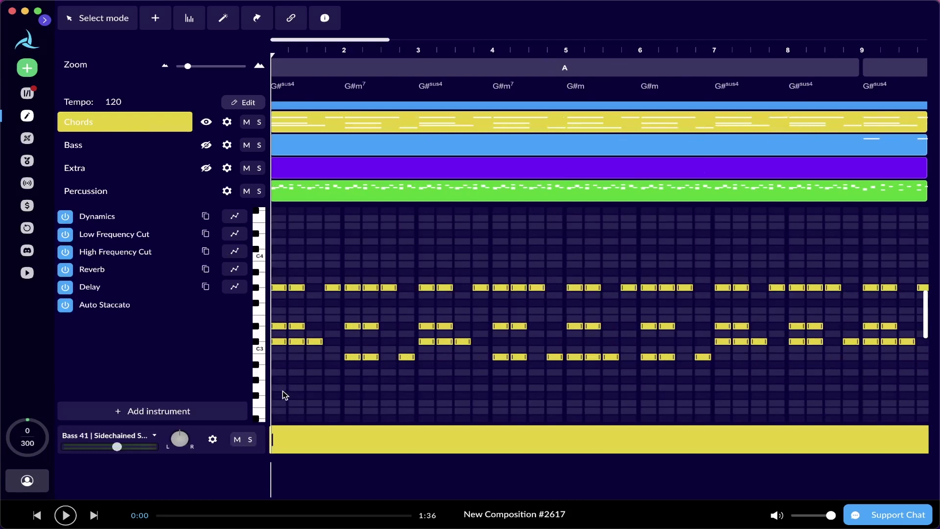
pyautogui.press('space')
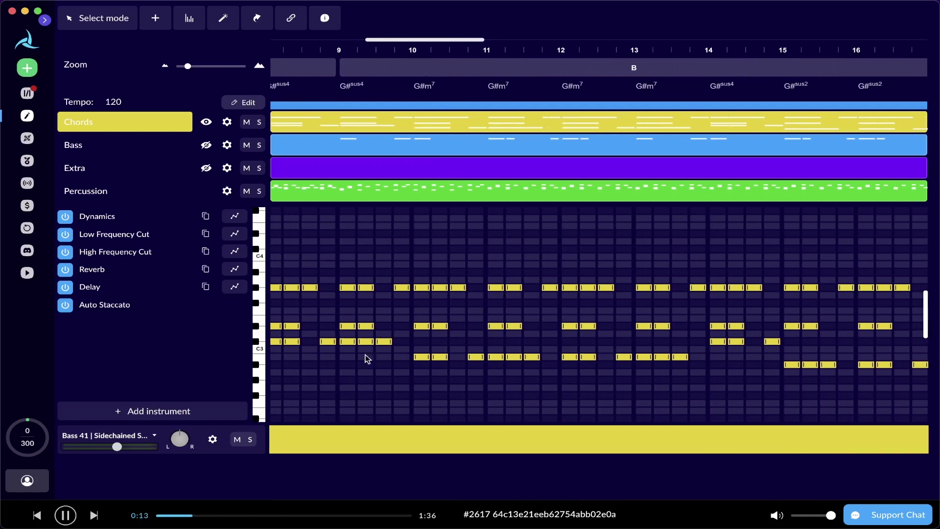
# Step: Inspect the stab chord notes in bars 9–10, 13–14 and 15–16 by selecting each group
pyautogui.moveTo(347, 258); pyautogui.dragTo(477, 378)
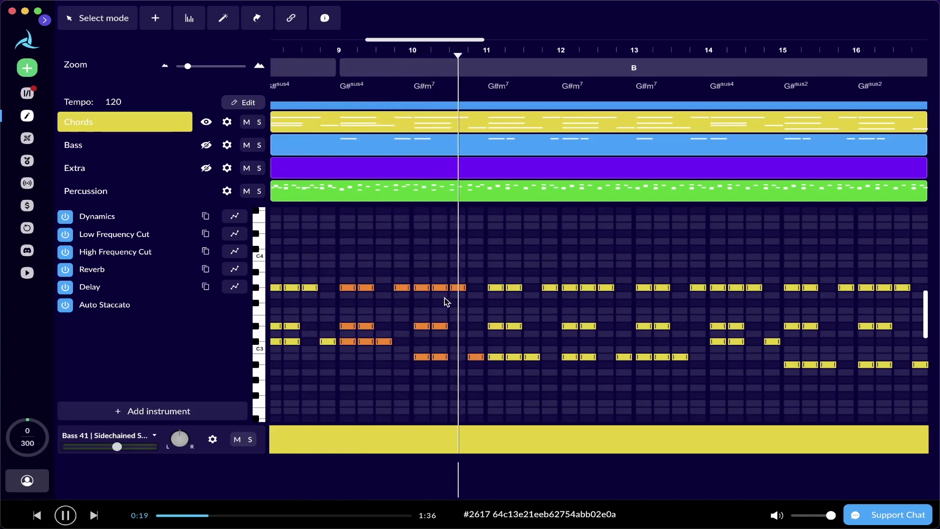
pyautogui.click(493, 368)
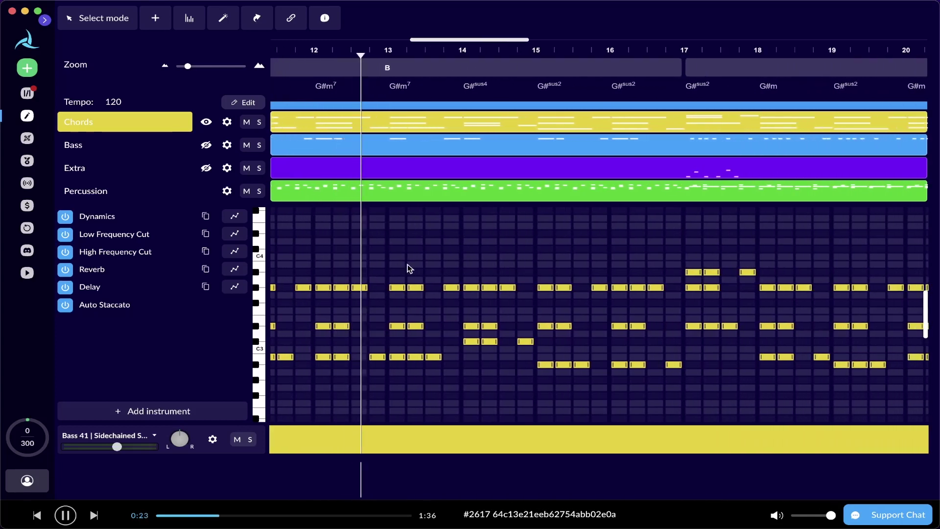
pyautogui.moveTo(393, 259); pyautogui.dragTo(530, 384)
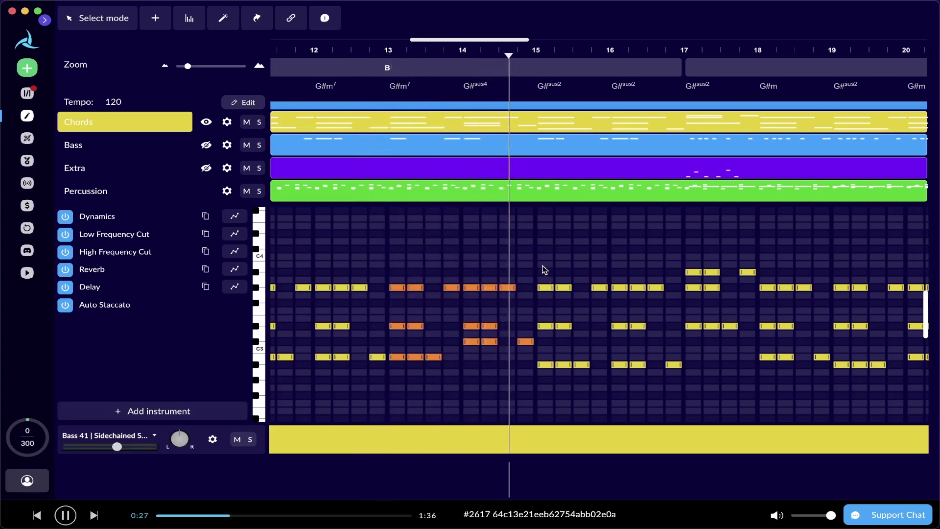
pyautogui.moveTo(540, 264); pyautogui.dragTo(673, 382)
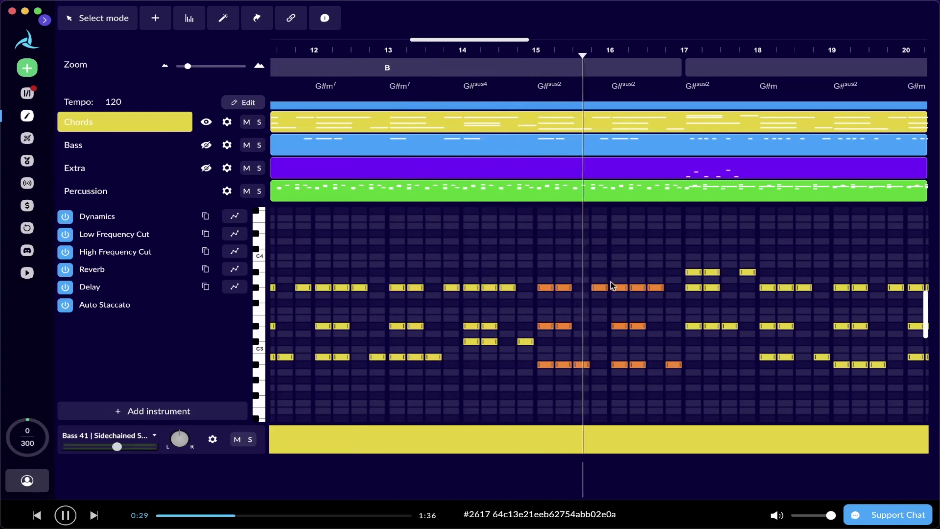
pyautogui.click(711, 360)
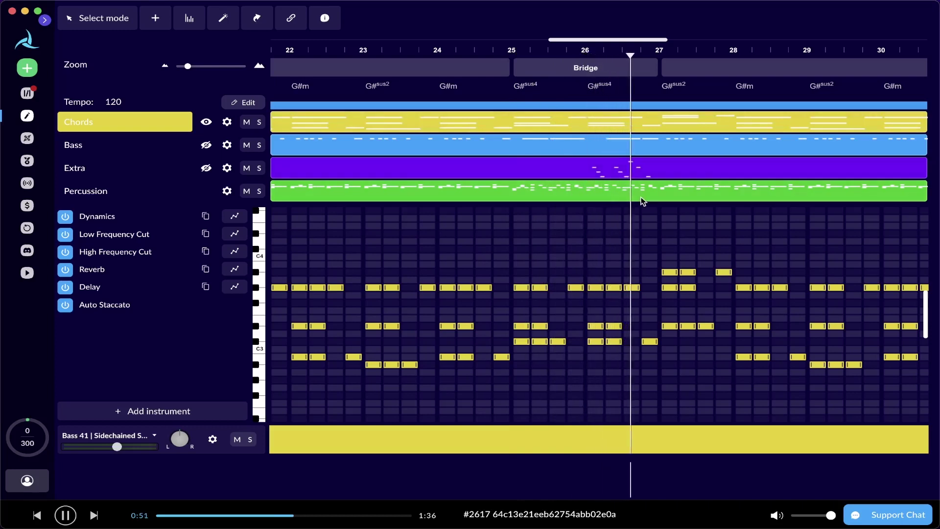
pyautogui.scroll(-2, 641, 197)
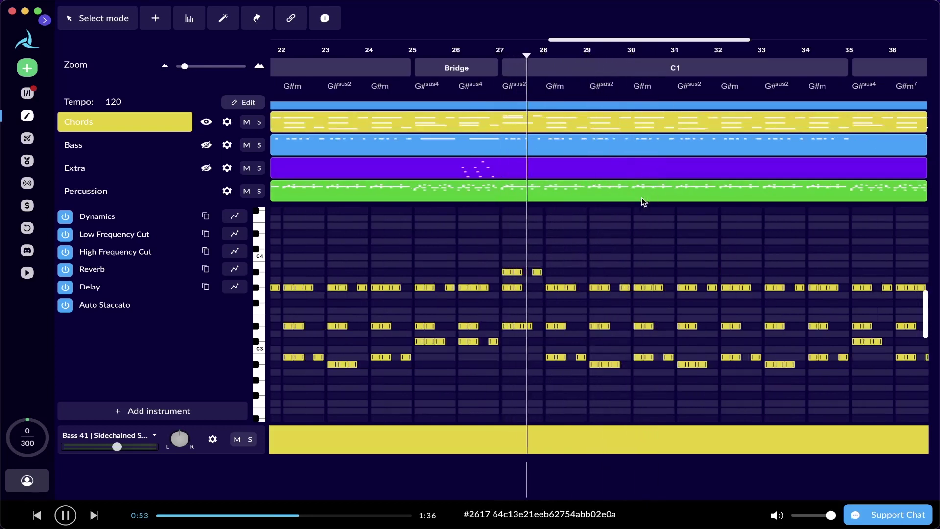